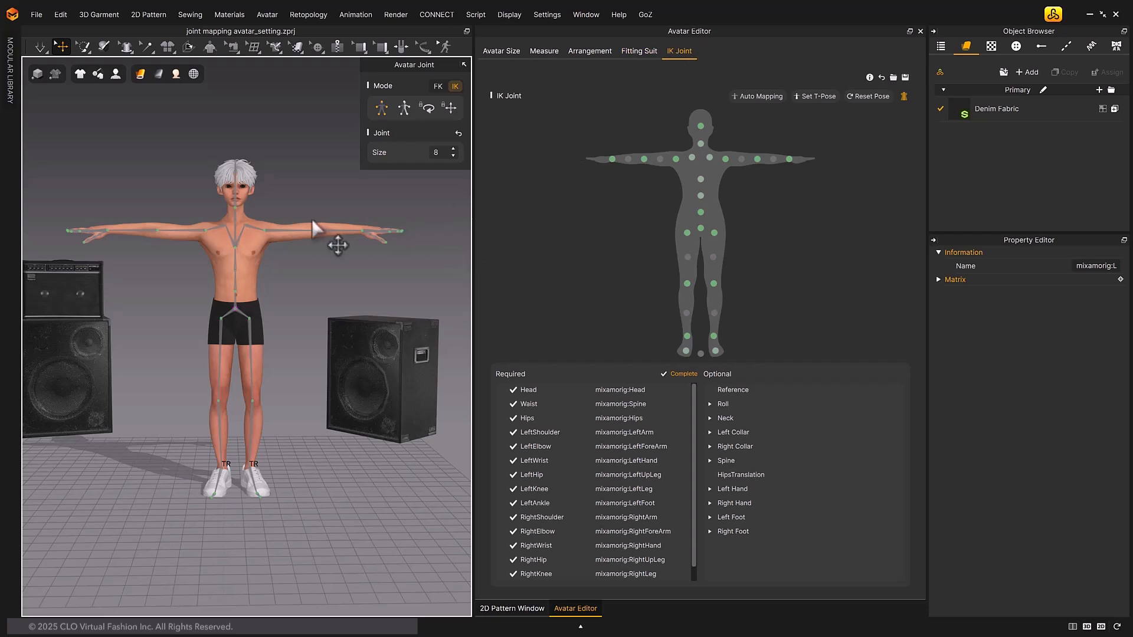
{"action": "left_click", "coordinate": [298, 230]}
{"action": "mouse_move", "coordinate": [309, 220]}
{"action": "left_mouse_down"}
{"action": "mouse_move", "coordinate": [306, 207]}
{"action": "mouse_move", "coordinate": [309, 231]}
{"action": "mouse_move", "coordinate": [314, 216]}
{"action": "left_mouse_up"}
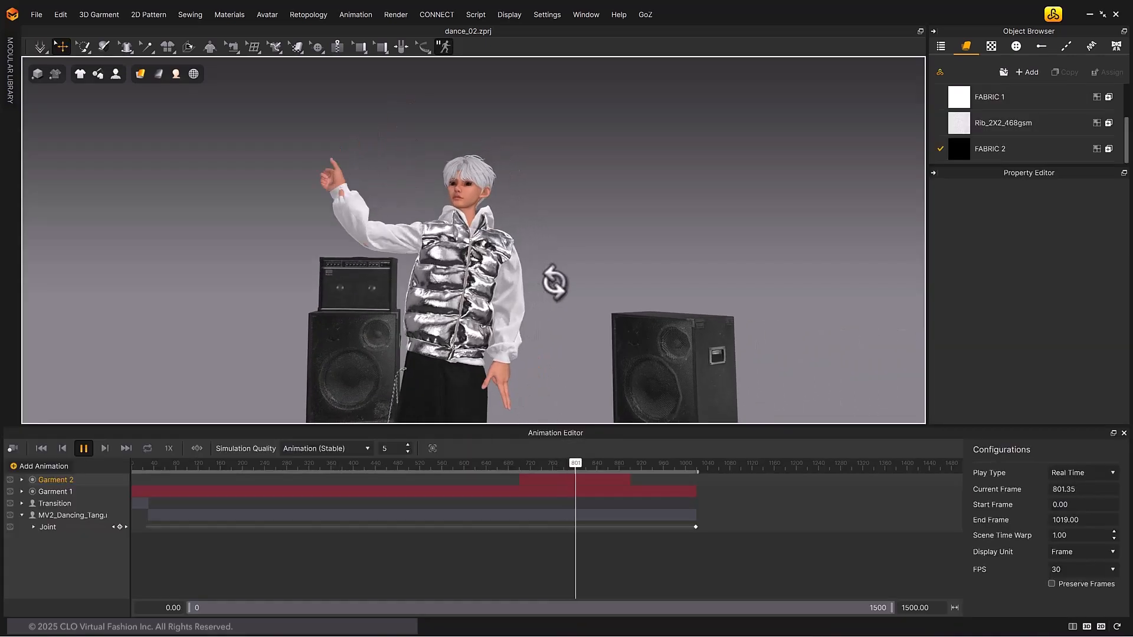
{"action": "right_click_drag", "start_coordinate": [553, 282], "coordinate": [612, 291]}
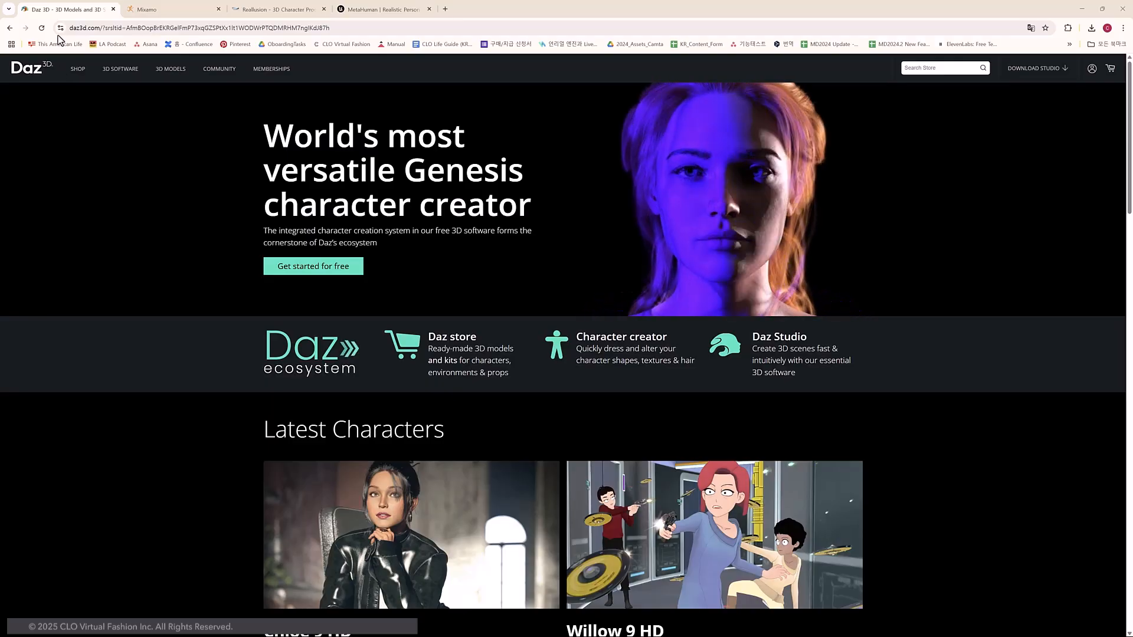
View the Mixamo, Reallusion and MetaHuman character websites in the browser
{"action": "left_click", "coordinate": [148, 10]}
{"action": "left_click", "coordinate": [276, 9]}
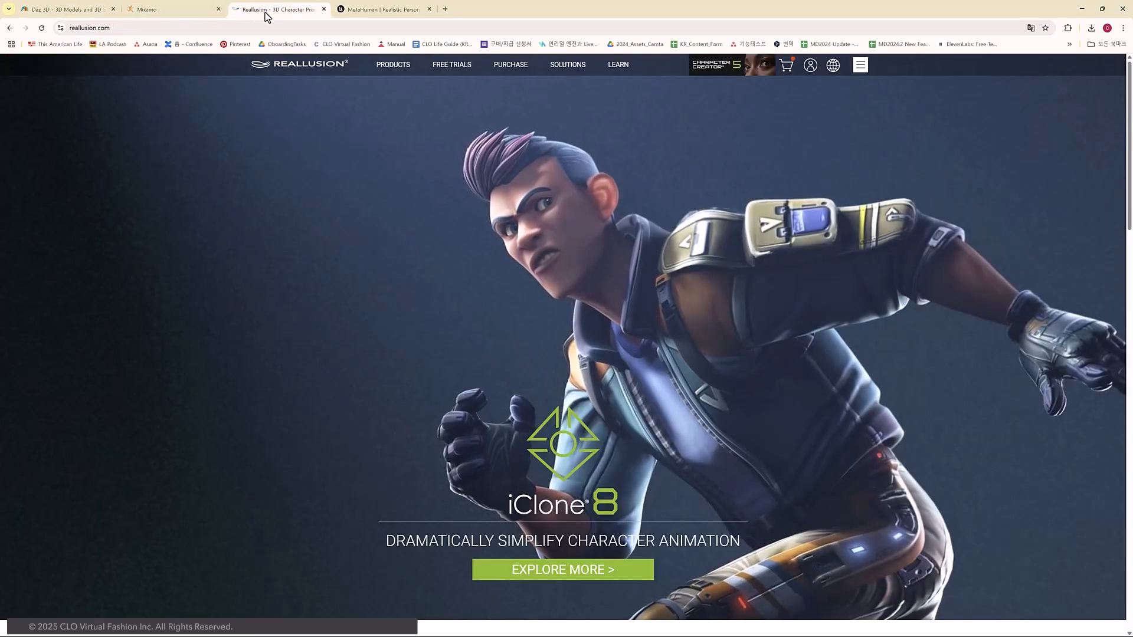
{"action": "left_click", "coordinate": [370, 12]}
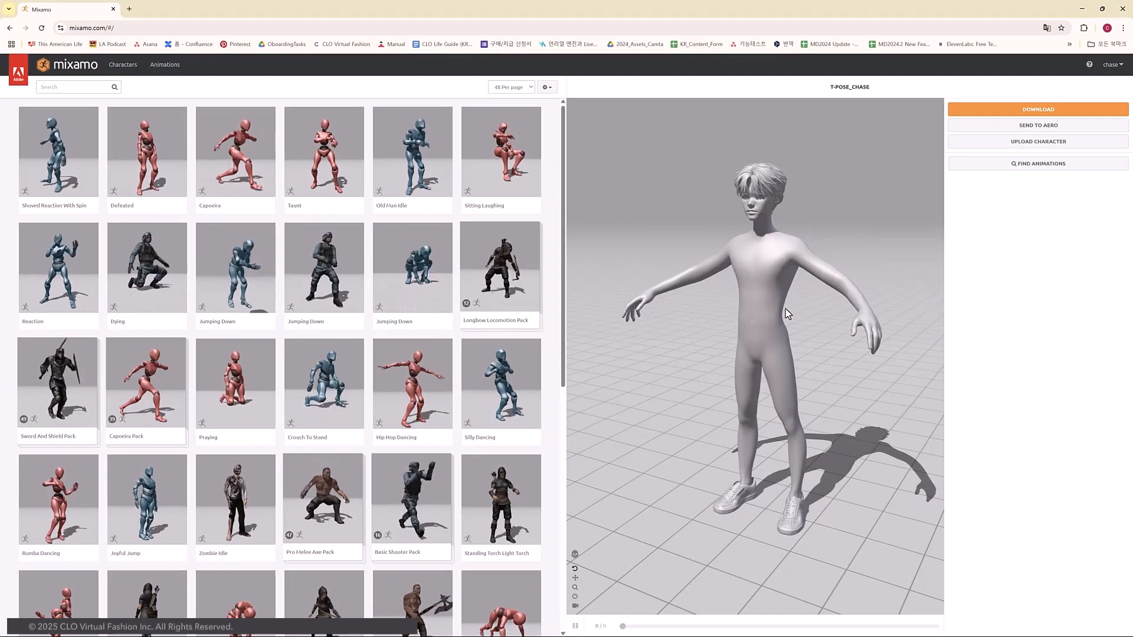
Search Mixamo for "t", apply the T-Pose animation to the character and download it as FBX Binary with skin at 30 frames per second
{"action": "left_click", "coordinate": [54, 87]}
{"action": "type", "text": "t"}
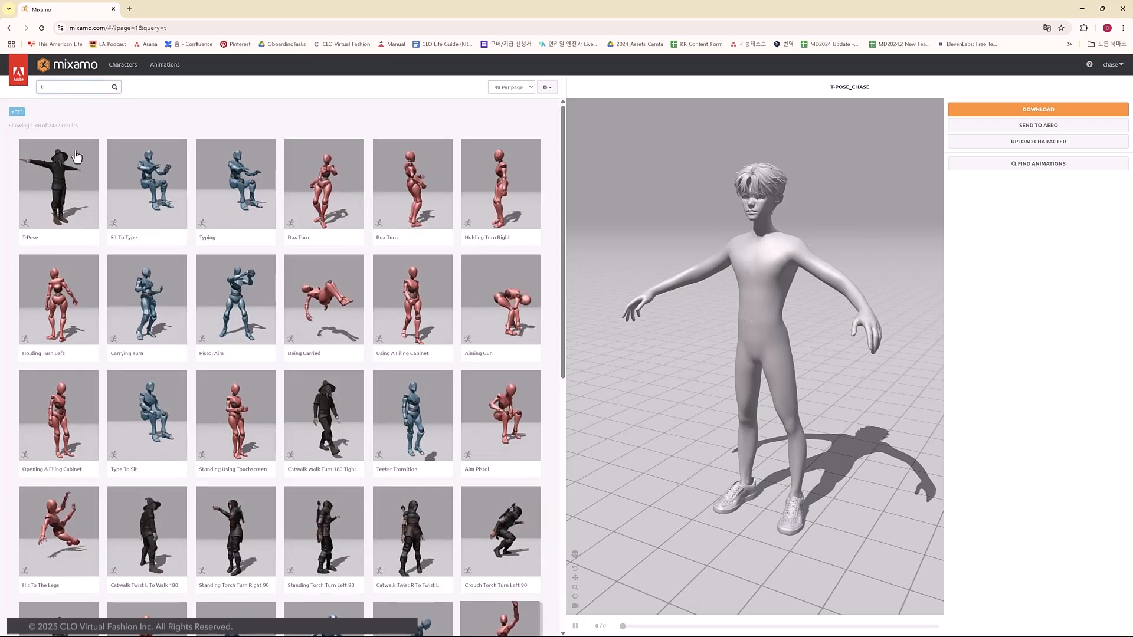
{"action": "left_click", "coordinate": [71, 171]}
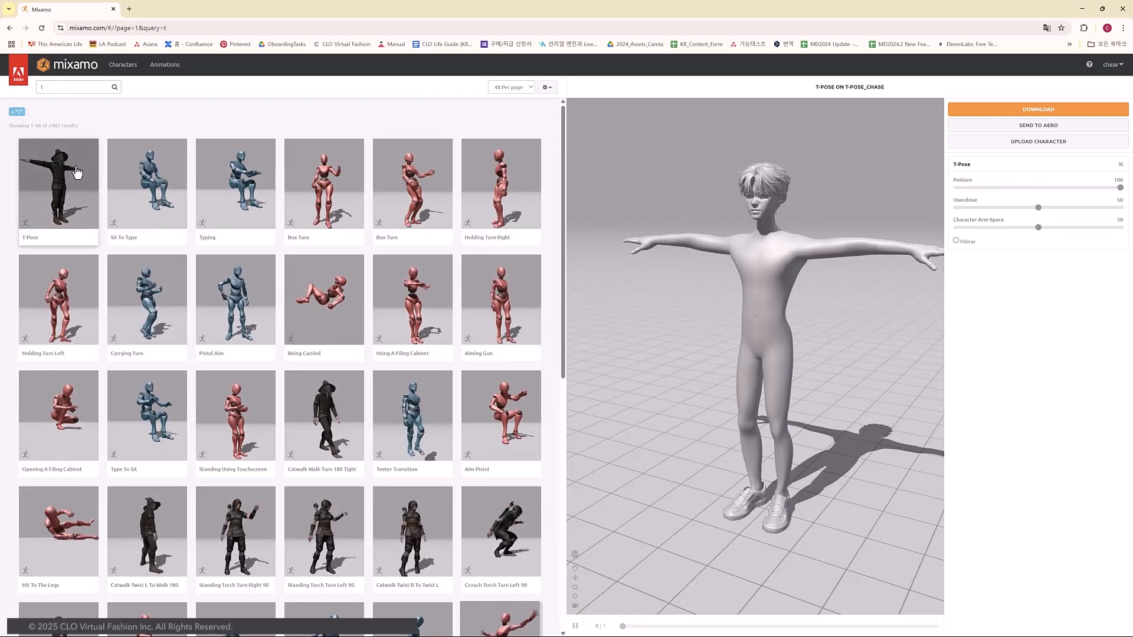
{"action": "left_click", "coordinate": [963, 111]}
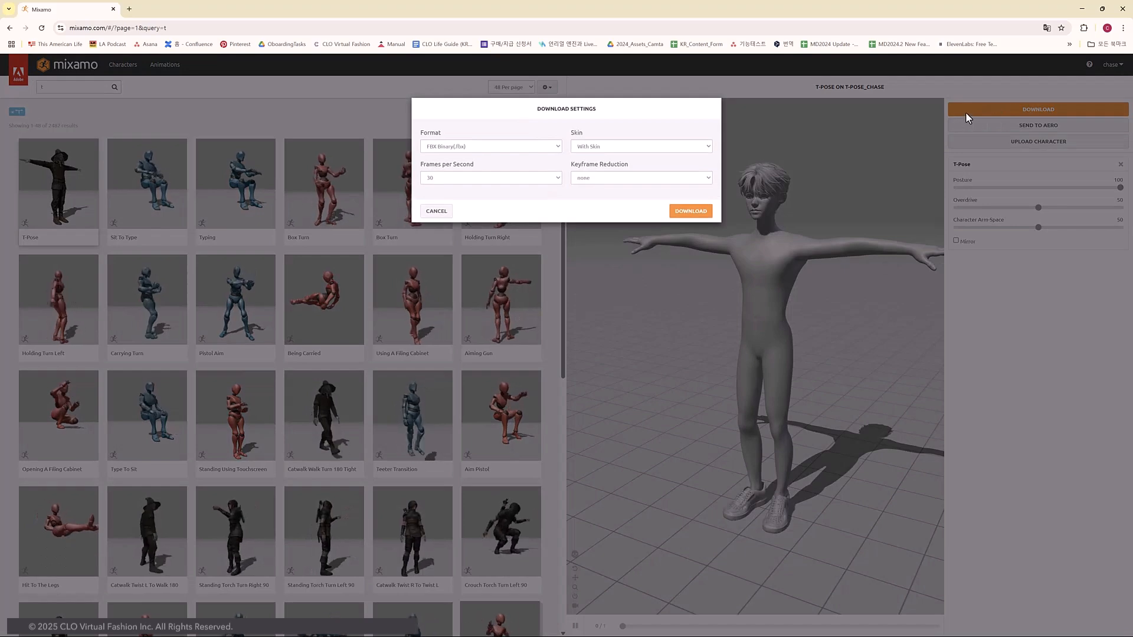
{"action": "left_click", "coordinate": [690, 211]}
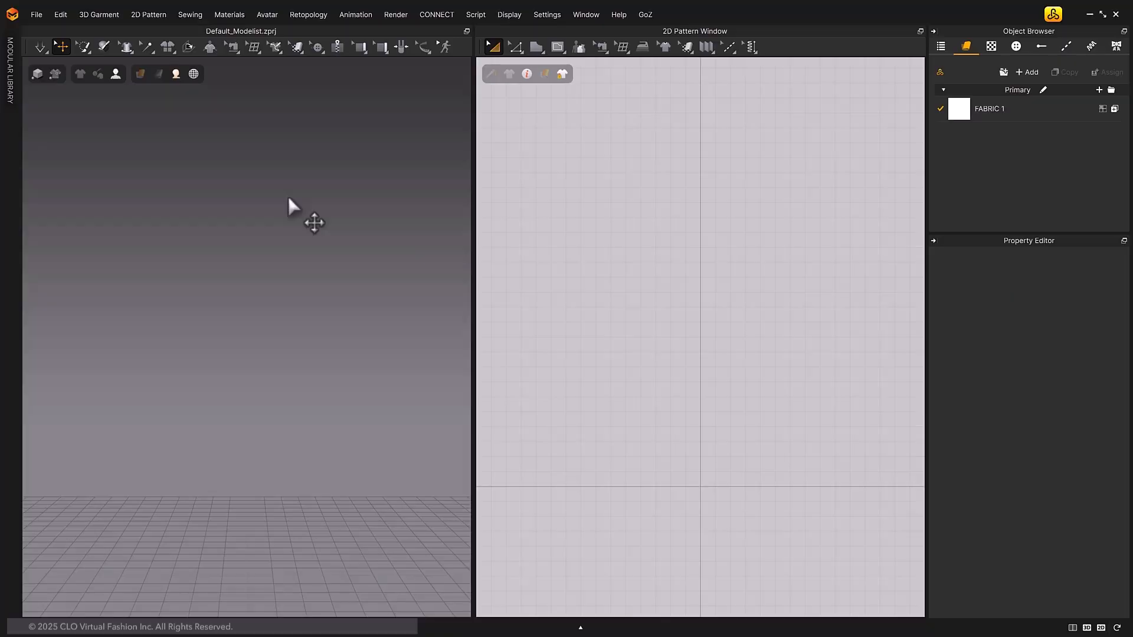
In Marvelous Designer, start an additive FBX import of the downloaded T-pose file
{"action": "left_click", "coordinate": [32, 13]}
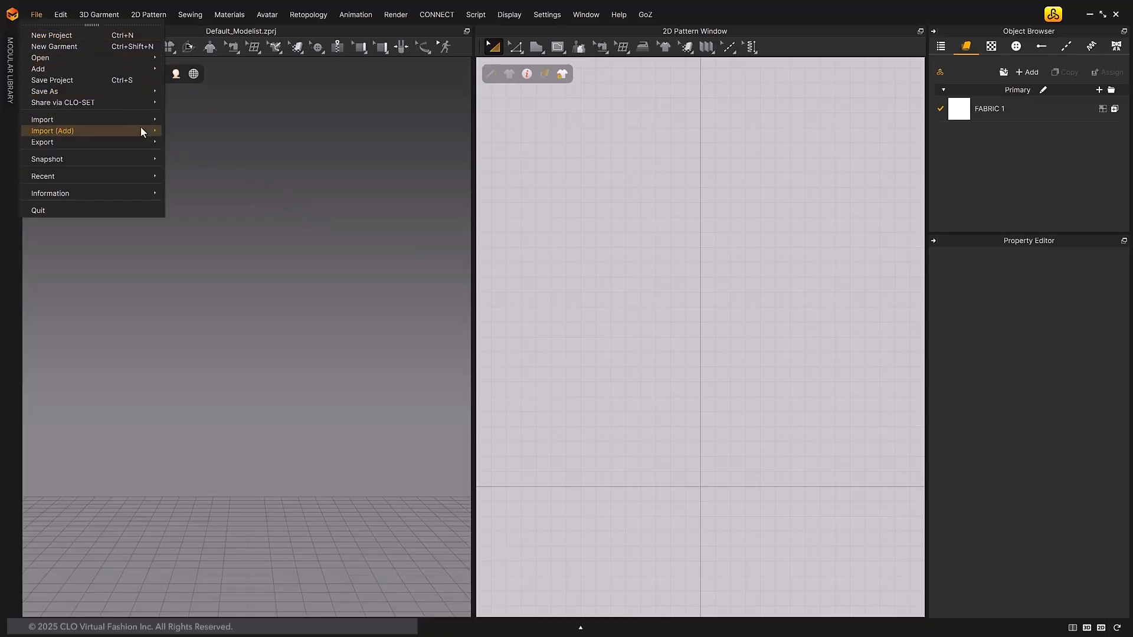
{"action": "mouse_move", "coordinate": [143, 130]}
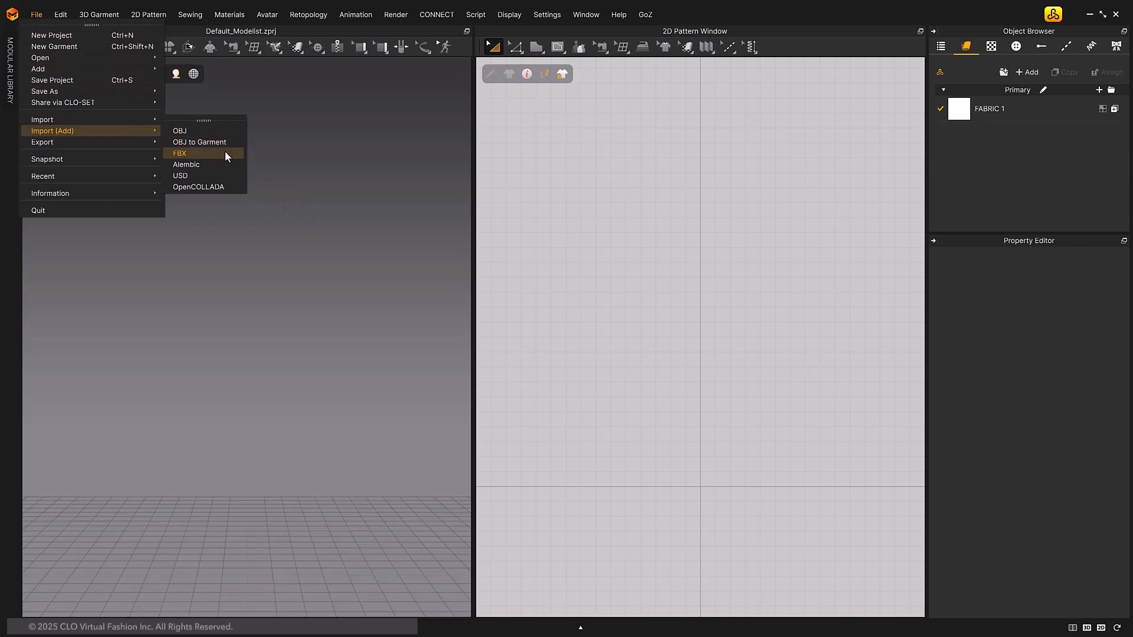
{"action": "left_click", "coordinate": [227, 154]}
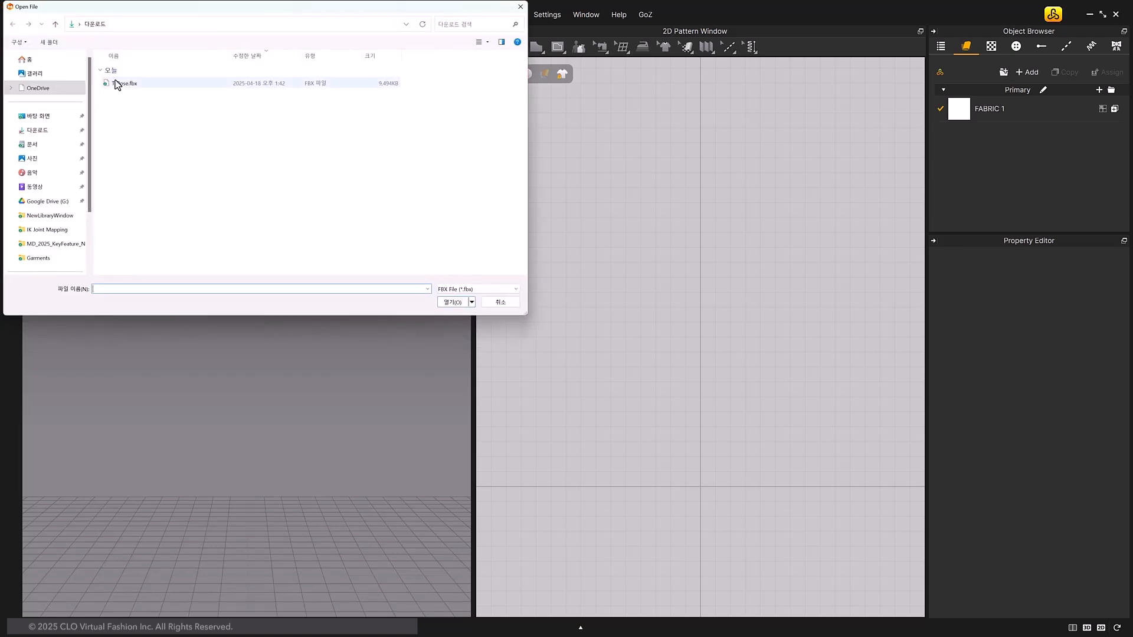
{"action": "left_click", "coordinate": [124, 87]}
{"action": "left_click", "coordinate": [451, 302]}
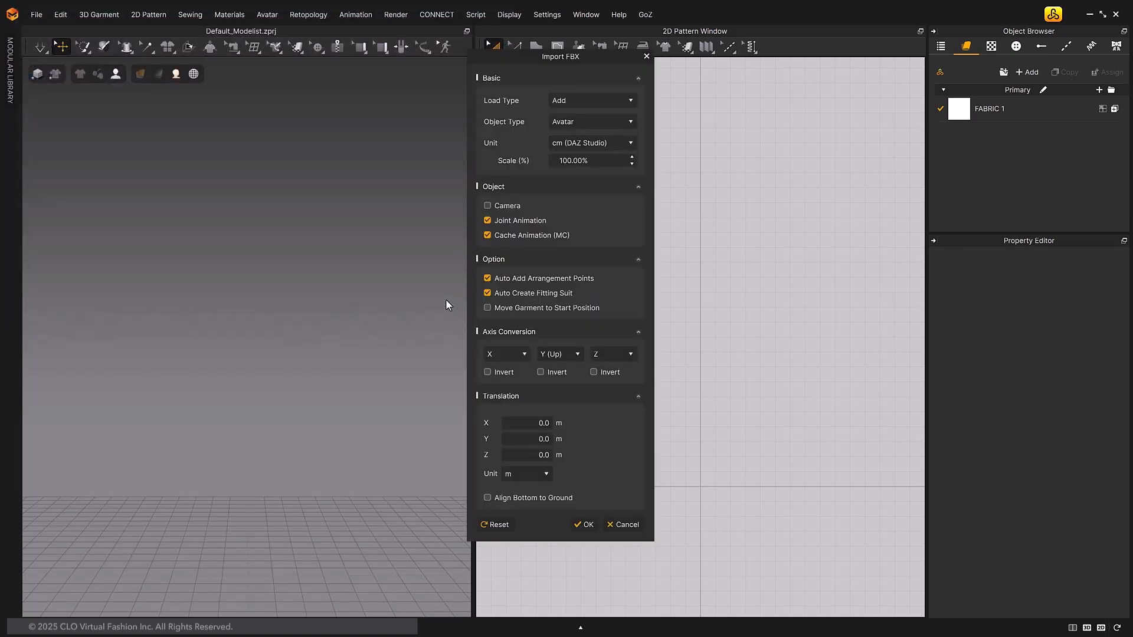
Import the FBX avatar with load type Add, unit cm (DAZ Studio) and Auto Create Fitting Suit turned off
{"action": "left_click", "coordinate": [574, 103]}
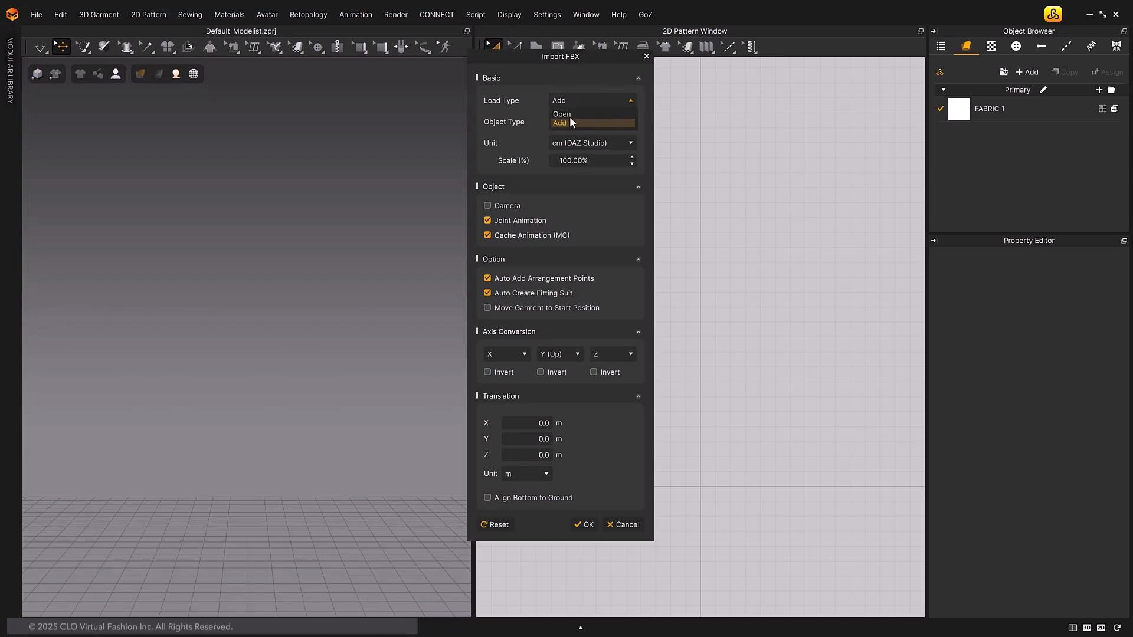
{"action": "left_click", "coordinate": [569, 123]}
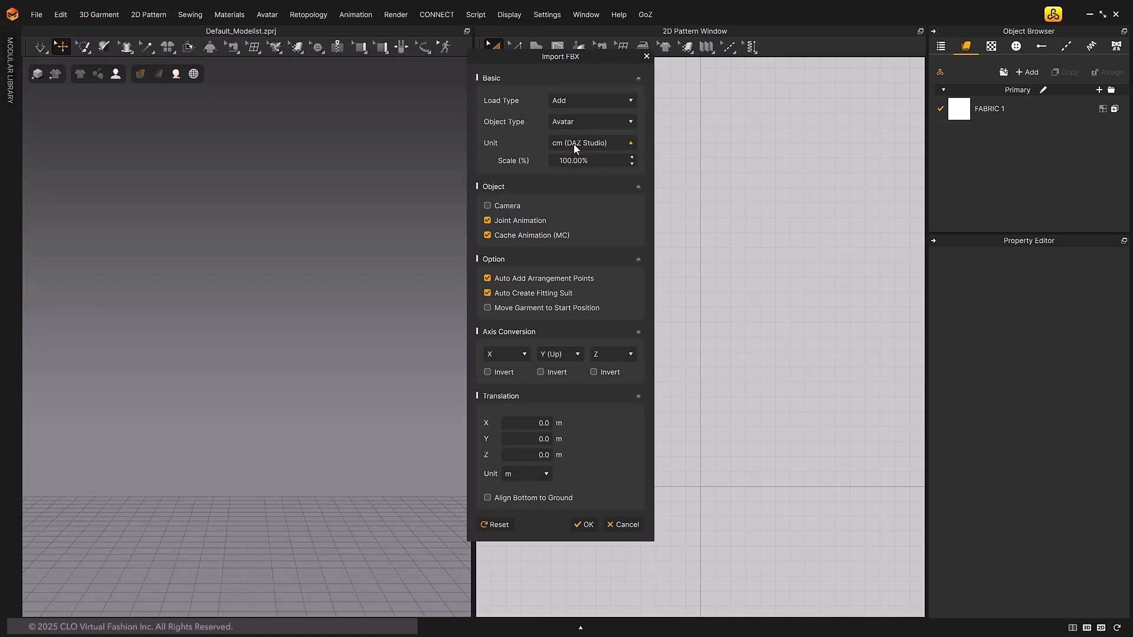
{"action": "left_click", "coordinate": [574, 144]}
{"action": "left_click", "coordinate": [579, 166]}
{"action": "left_click", "coordinate": [488, 293]}
{"action": "left_click", "coordinate": [584, 525]}
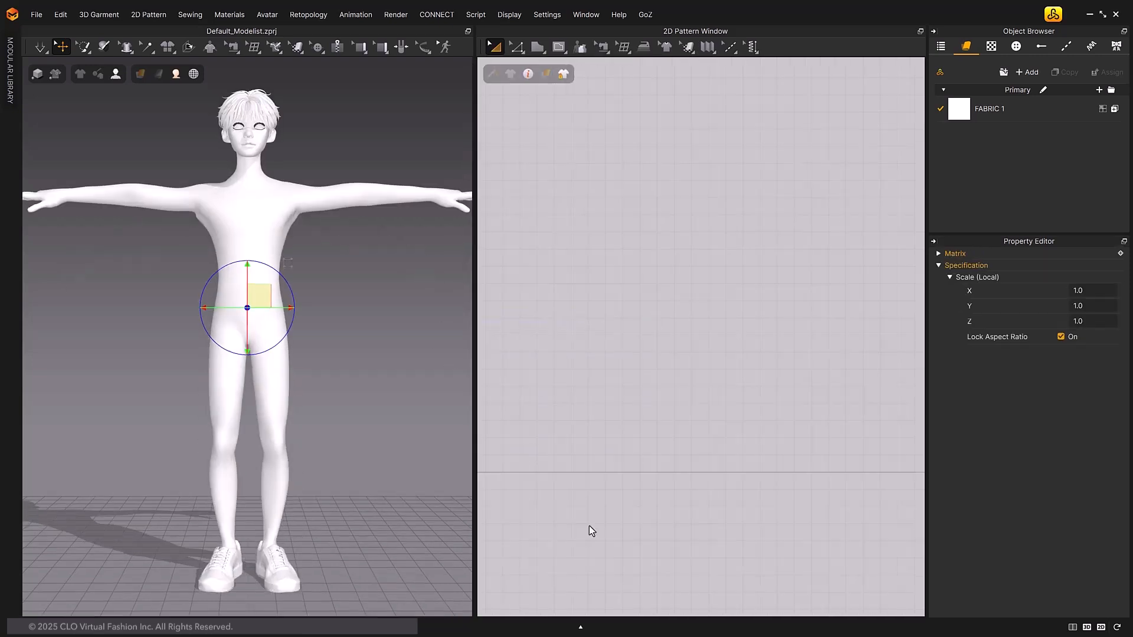
Open the IK Joint settings of the Avatar Editor for the imported avatar and deselect its joints
{"action": "left_click", "coordinate": [275, 47]}
{"action": "left_click", "coordinate": [266, 15]}
{"action": "left_click", "coordinate": [282, 110]}
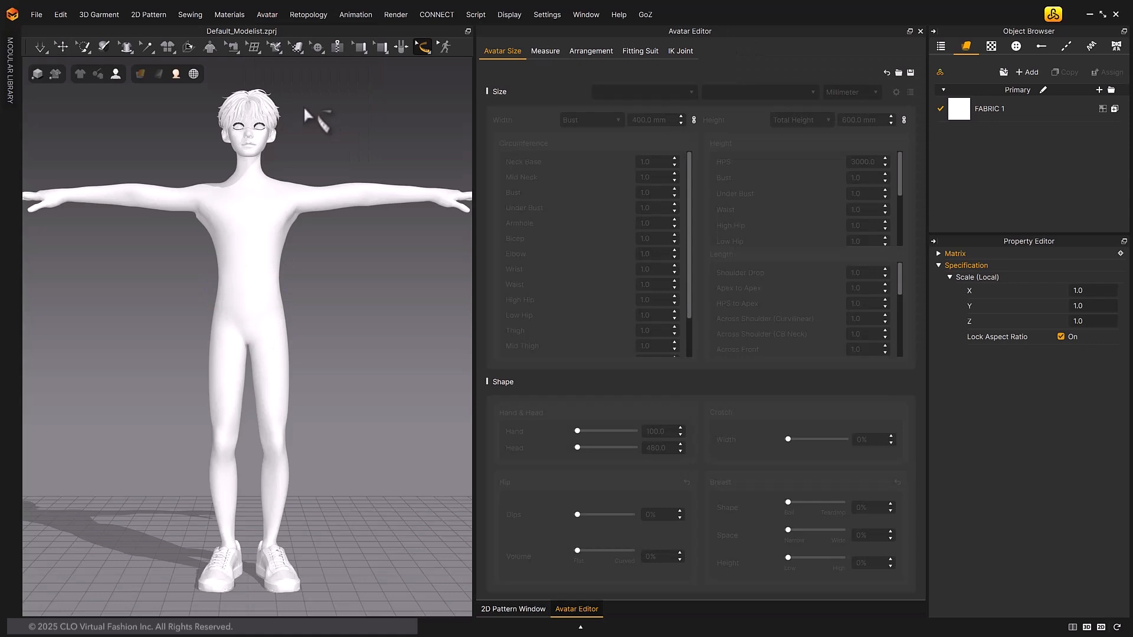
{"action": "left_click", "coordinate": [678, 51]}
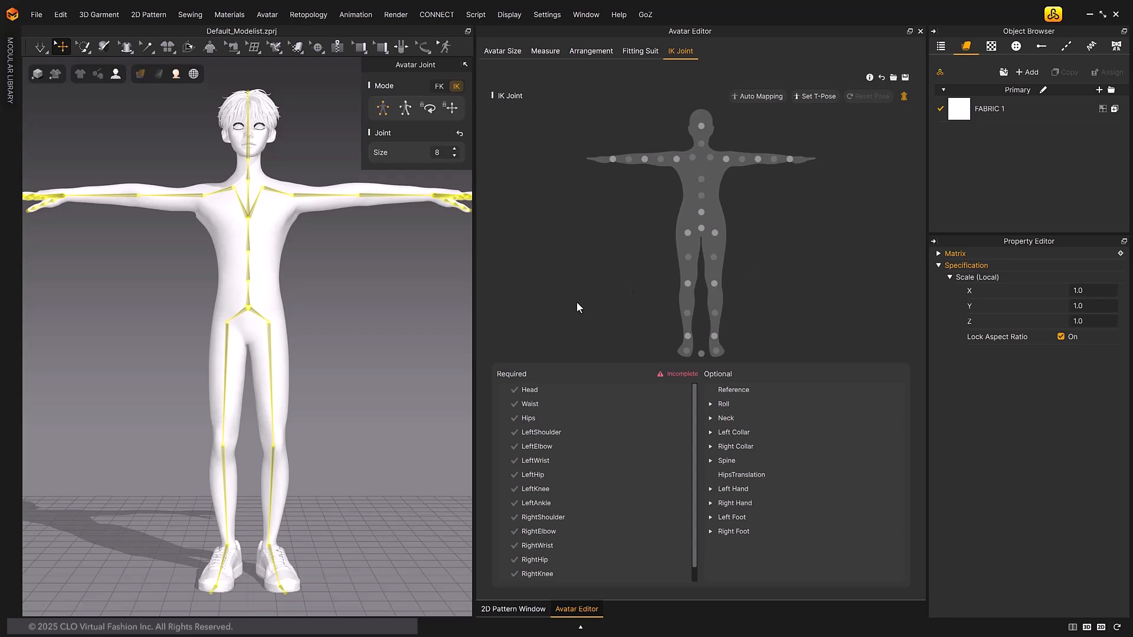
{"action": "left_click", "coordinate": [381, 287]}
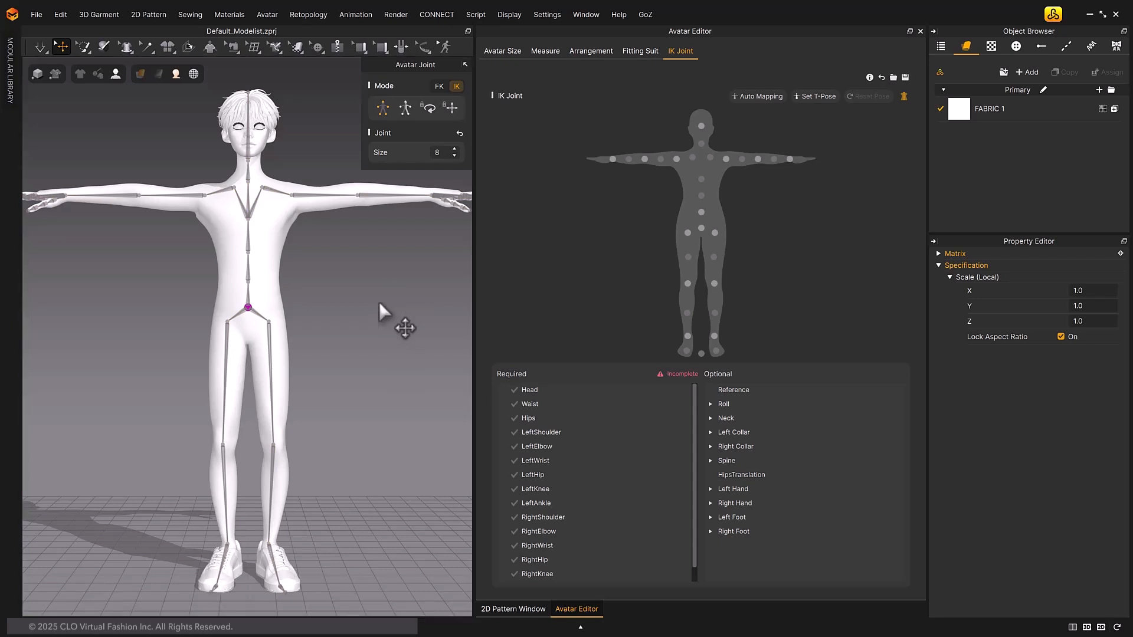
{"action": "left_click", "coordinate": [378, 302]}
Examine where the required Head, Waist, Hips, LeftShoulder and LeftElbow joints sit on the body diagram
{"action": "left_click", "coordinate": [533, 390]}
{"action": "left_click", "coordinate": [543, 404]}
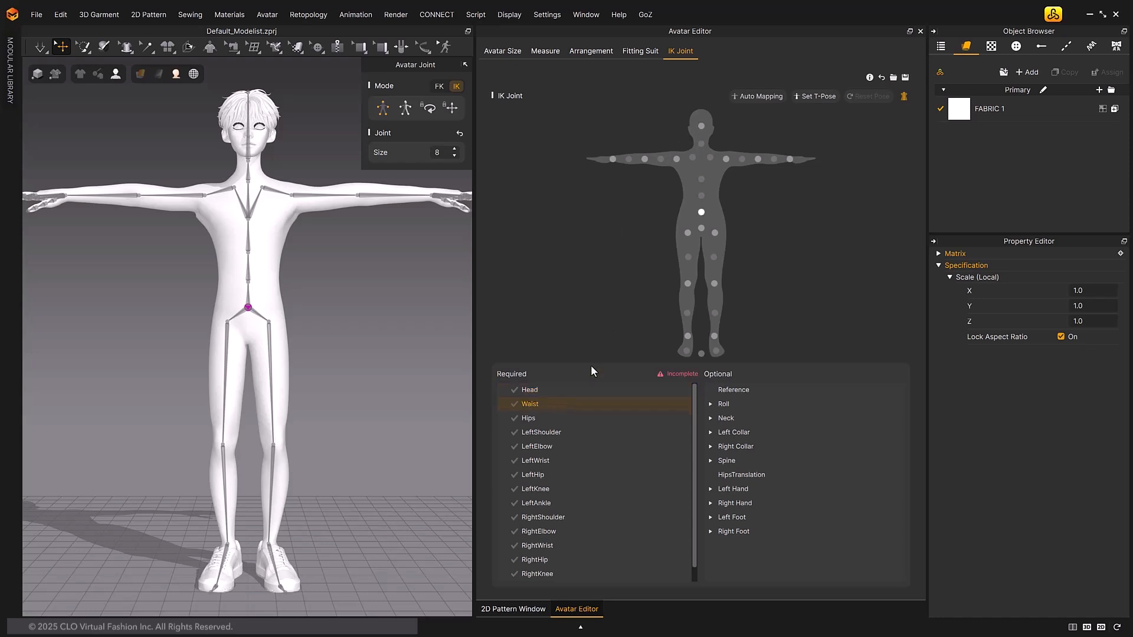
{"action": "left_click", "coordinate": [542, 417]}
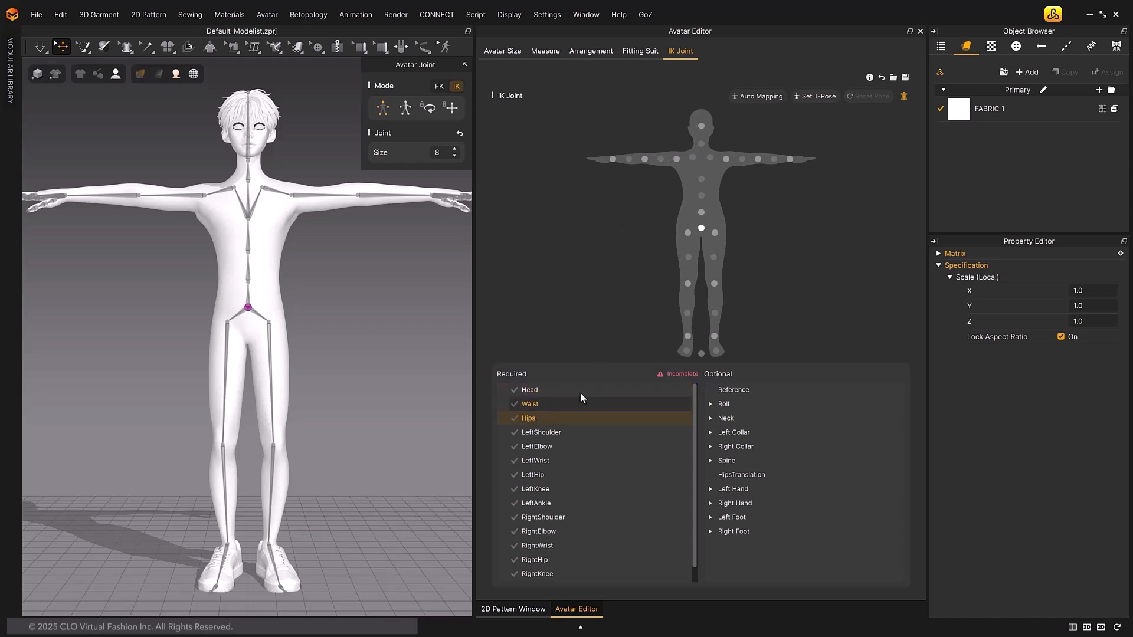
{"action": "left_click", "coordinate": [547, 431]}
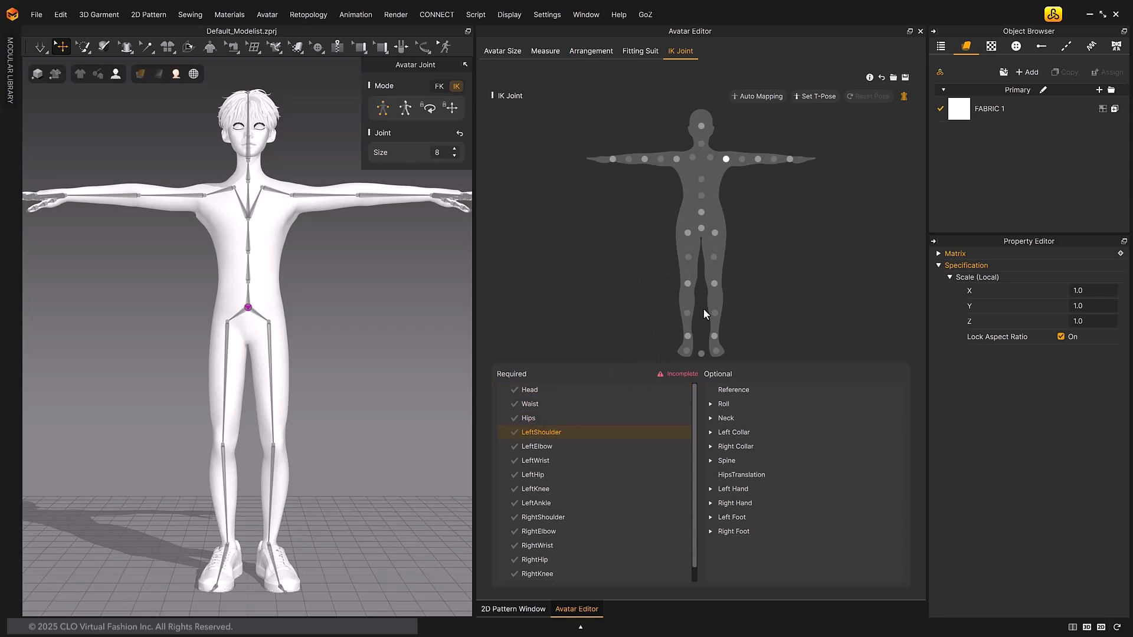
{"action": "left_click", "coordinate": [547, 447]}
Manually map Head to mixamorig:HeadTop_End, Waist to mixamorig:Spine and Hips to mixamorig:Hips on the avatar skeleton
{"action": "left_click", "coordinate": [536, 393]}
{"action": "left_click", "coordinate": [249, 93]}
{"action": "left_click", "coordinate": [536, 404]}
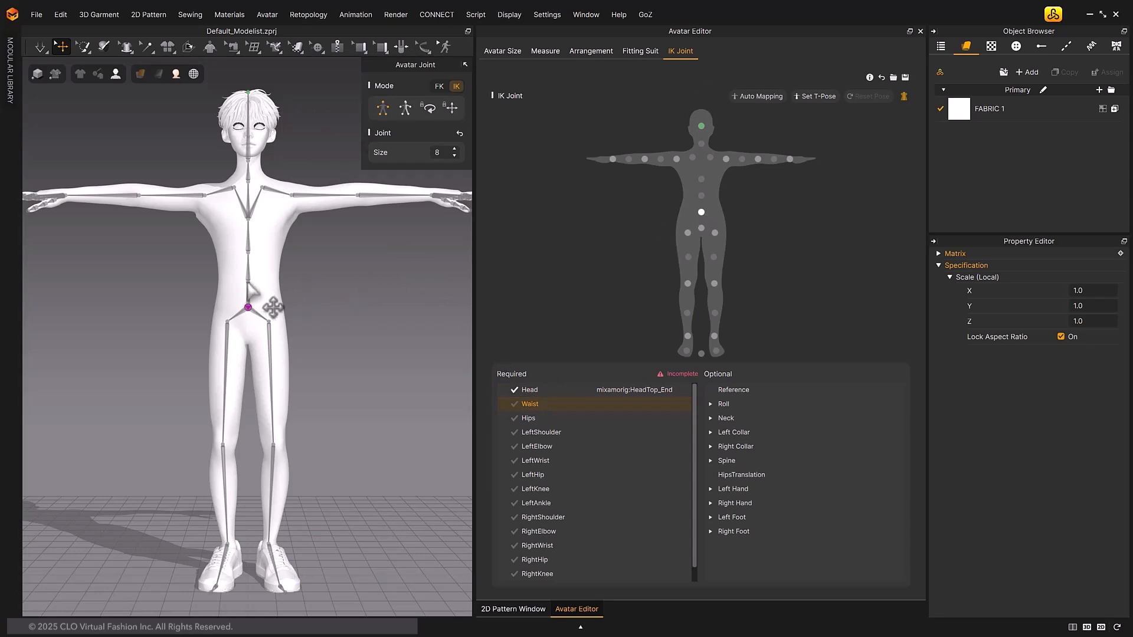
{"action": "left_click", "coordinate": [248, 284]}
{"action": "left_click", "coordinate": [528, 418]}
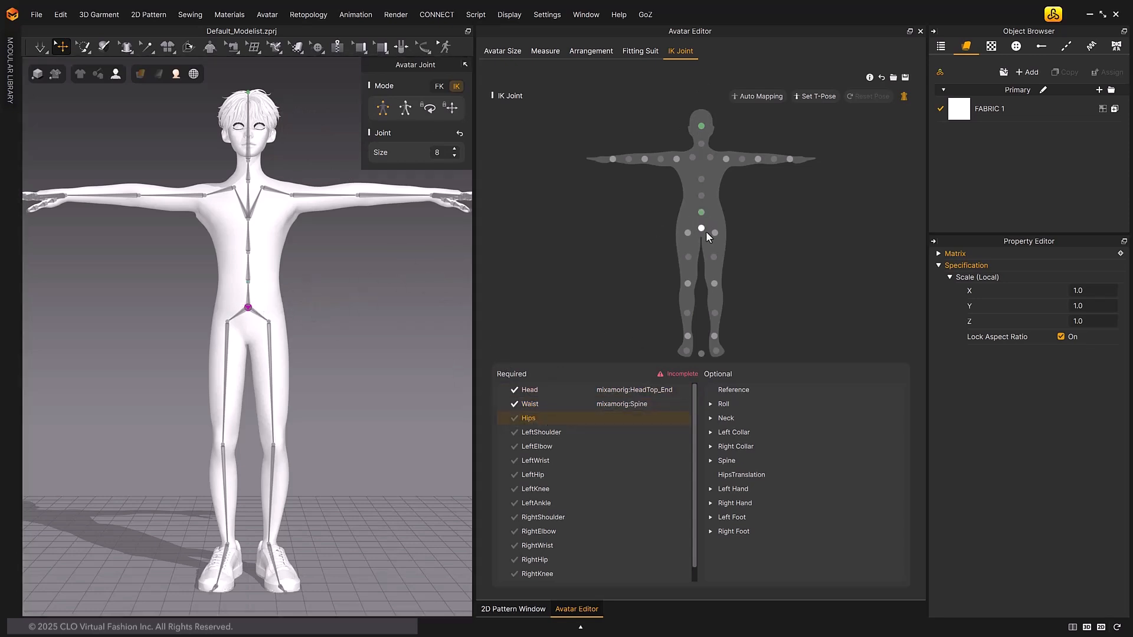
{"action": "left_click", "coordinate": [247, 307]}
Map LeftShoulder, LeftElbow and LeftWrist to the avatar's mixamorig:LeftArm, LeftForeArm and LeftHand joints
{"action": "left_click", "coordinate": [291, 195]}
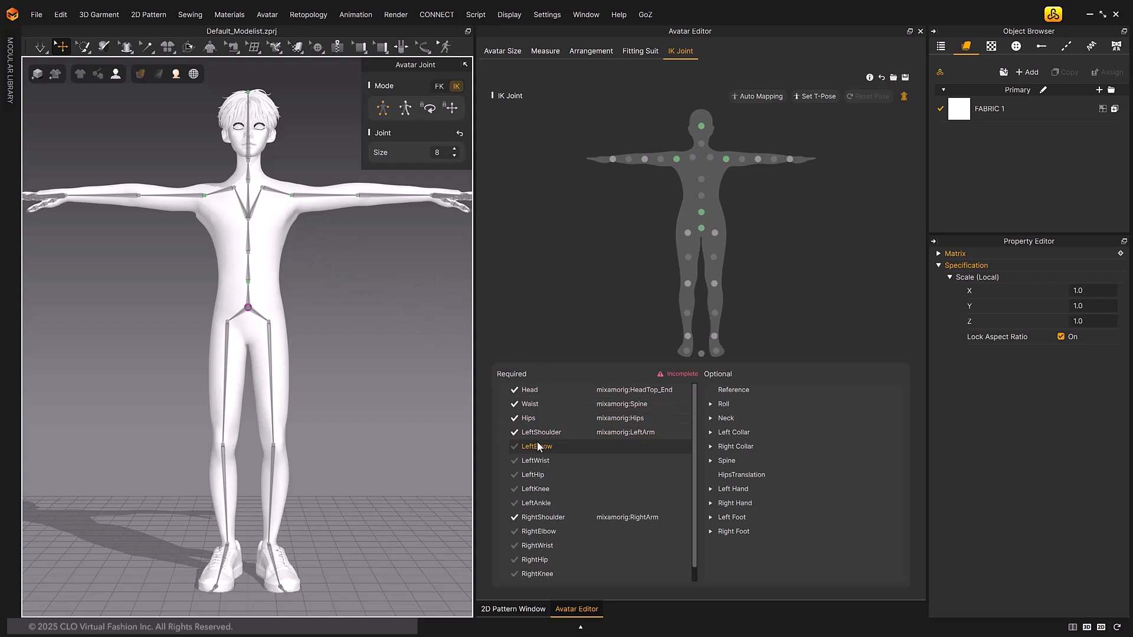
{"action": "left_click", "coordinate": [358, 195]}
{"action": "left_click", "coordinate": [431, 195]}
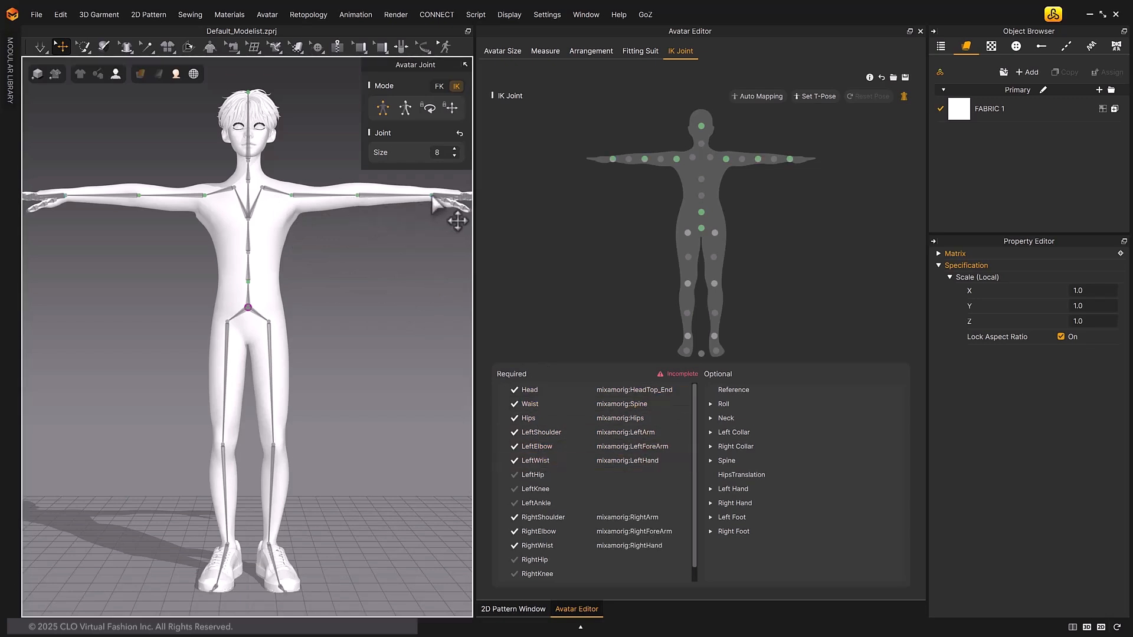
Map LeftHip, LeftKnee and LeftAnkle to mixamorig:LeftUpLeg, LeftLeg and LeftFoot, and set the T-pose
{"action": "left_click", "coordinate": [269, 321]}
{"action": "left_click", "coordinate": [272, 445]}
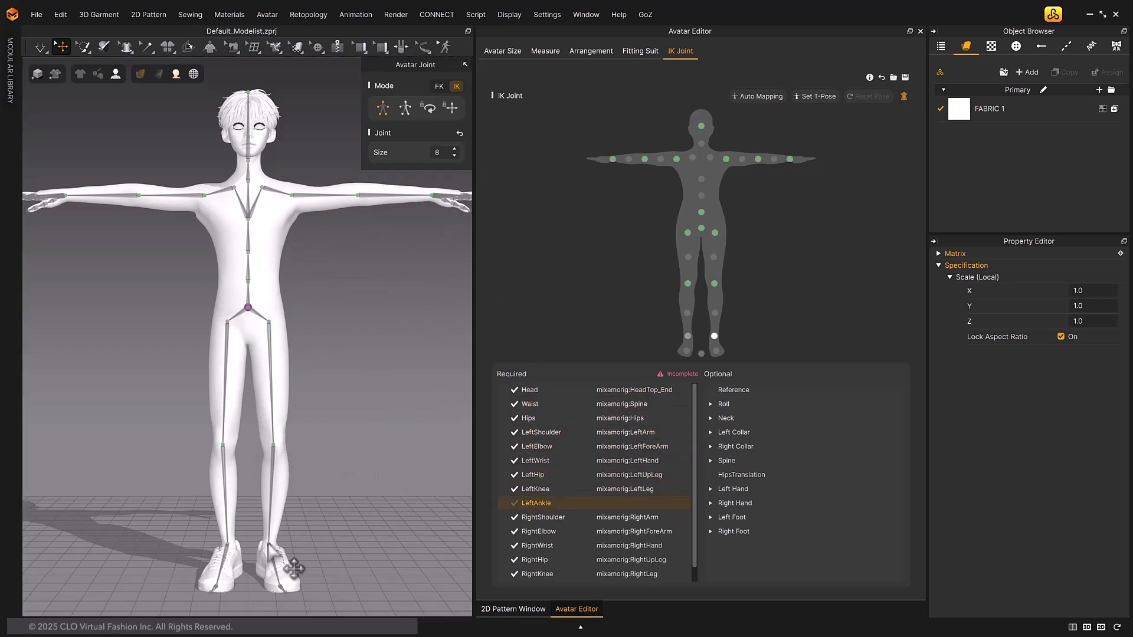
{"action": "left_click", "coordinate": [269, 543]}
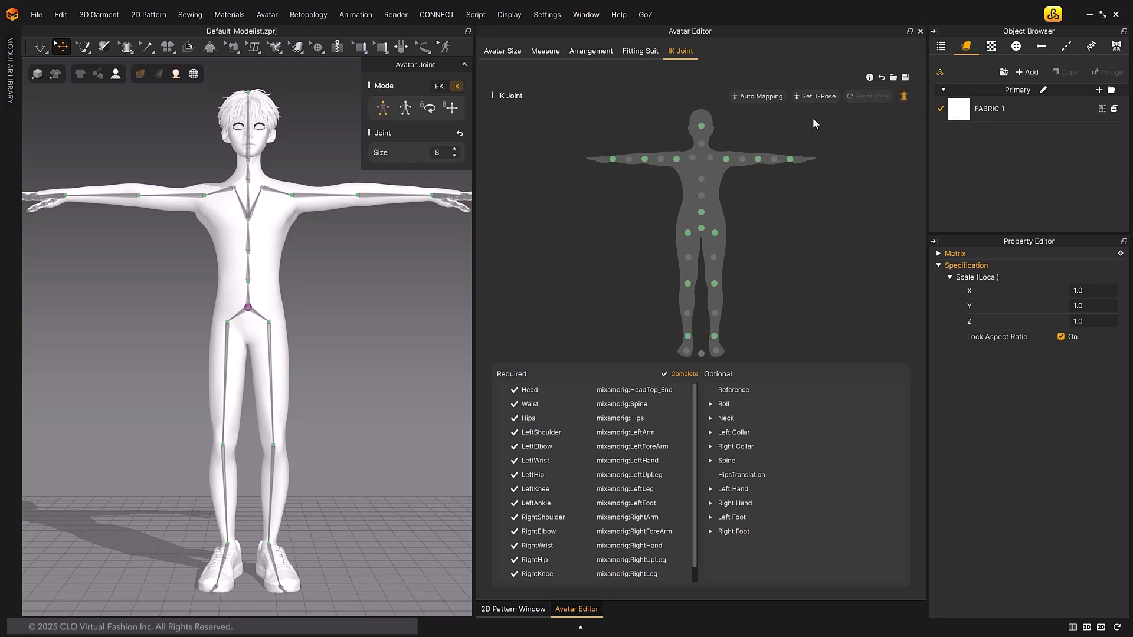
{"action": "left_click", "coordinate": [820, 98]}
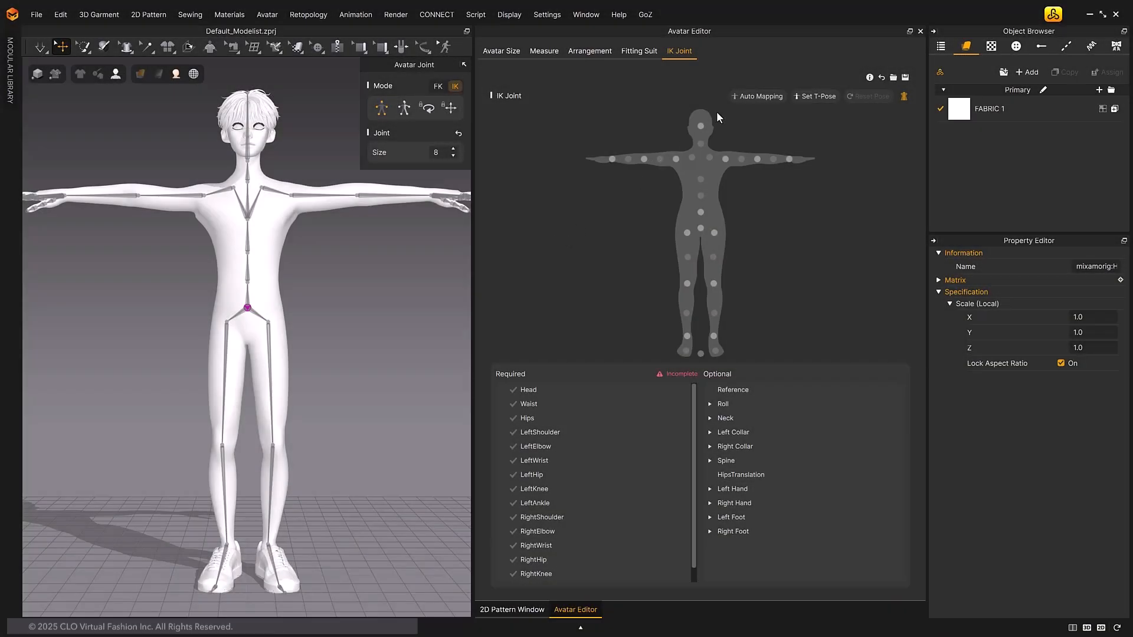
Auto-map all of the avatar's IK joints and set its current stance as the T-pose
{"action": "left_click", "coordinate": [755, 98]}
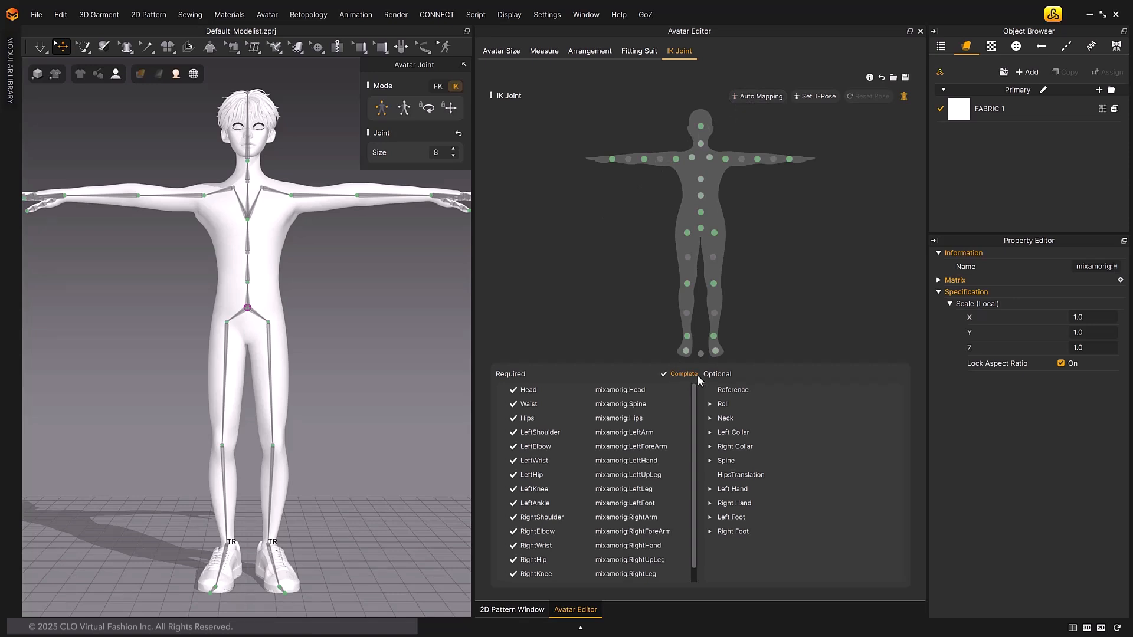
{"action": "left_click", "coordinate": [822, 97]}
From the male pose library, apply MV2_A_Narrow and MV2_A_Wide to the avatar's full body, pose only, aligned to the ground
{"action": "left_click", "coordinate": [1053, 18]}
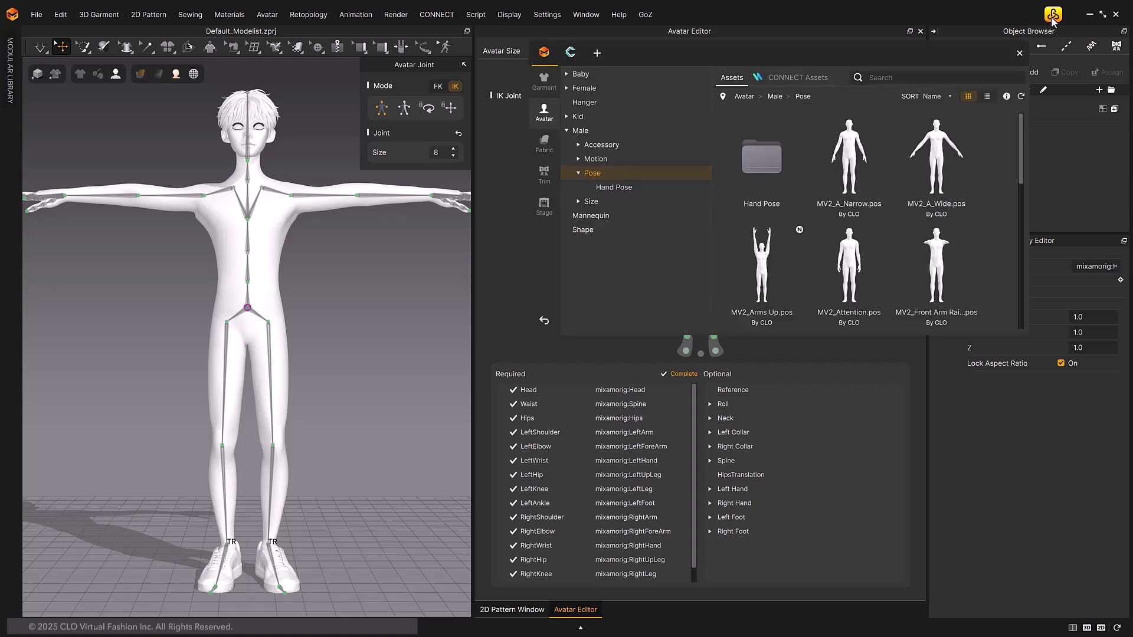
{"action": "double_click", "coordinate": [856, 155]}
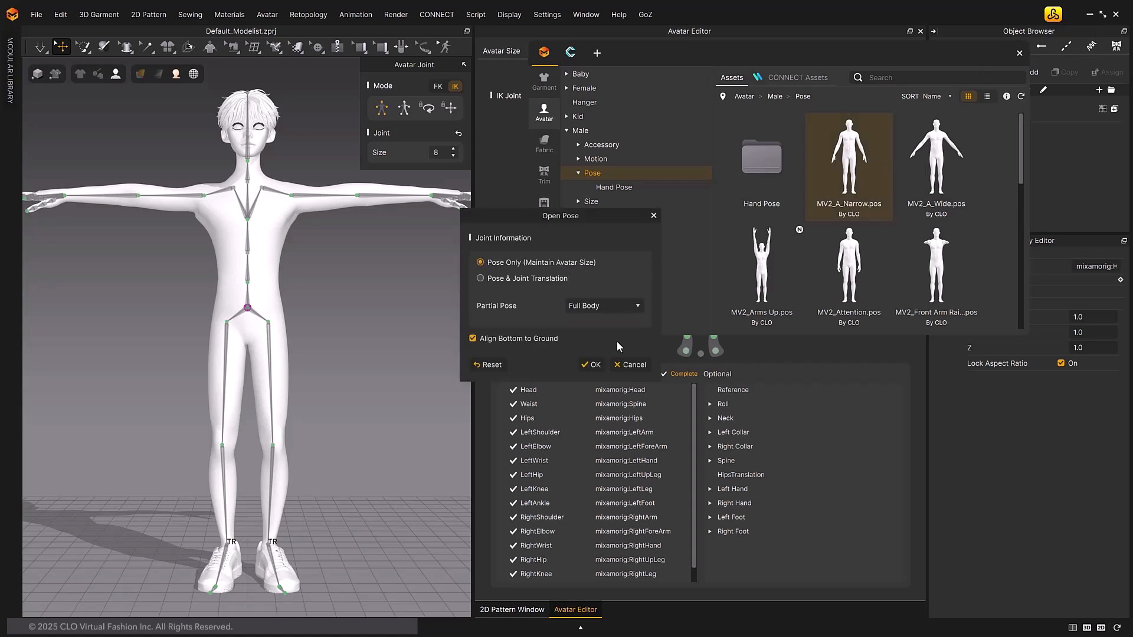
{"action": "left_click", "coordinate": [591, 365]}
{"action": "double_click", "coordinate": [932, 149]}
{"action": "left_click", "coordinate": [591, 365]}
Apply the MV2_Arms Up, MV2_Attention and MV2 front arm raise poses to the avatar's full body in turn
{"action": "double_click", "coordinate": [778, 302]}
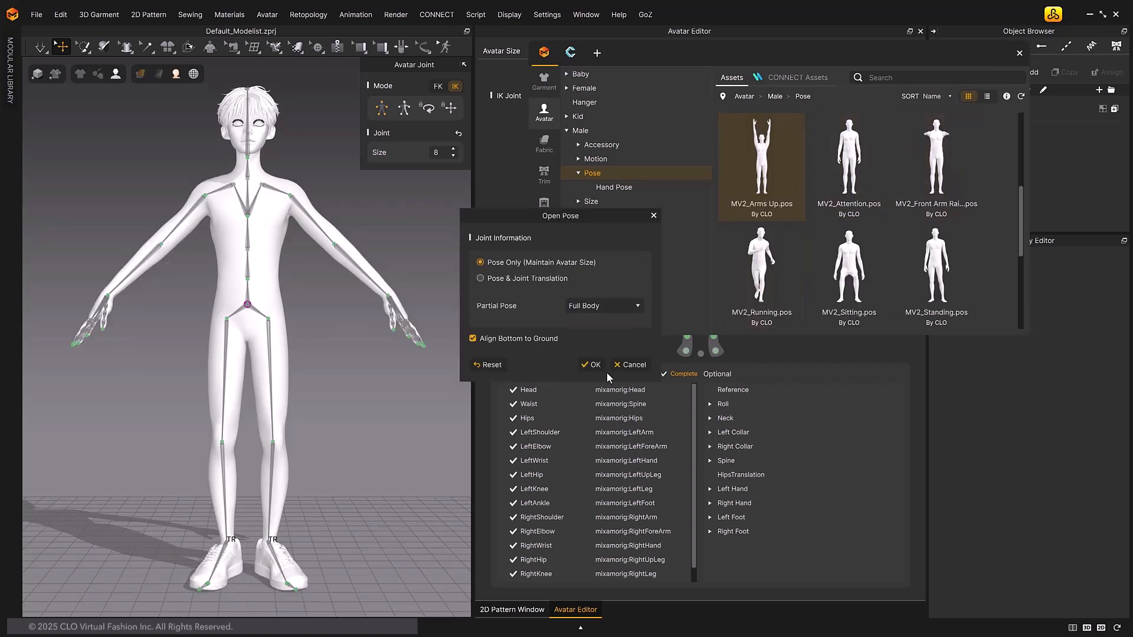
{"action": "left_click", "coordinate": [592, 365]}
{"action": "double_click", "coordinate": [856, 157]}
{"action": "left_click", "coordinate": [591, 365]}
{"action": "double_click", "coordinate": [933, 154]}
{"action": "left_click", "coordinate": [592, 366]}
Apply MV2_Running, MV2_Sitting and finally MV2_Standing to the avatar's full body, keeping the avatar size
{"action": "double_click", "coordinate": [762, 265]}
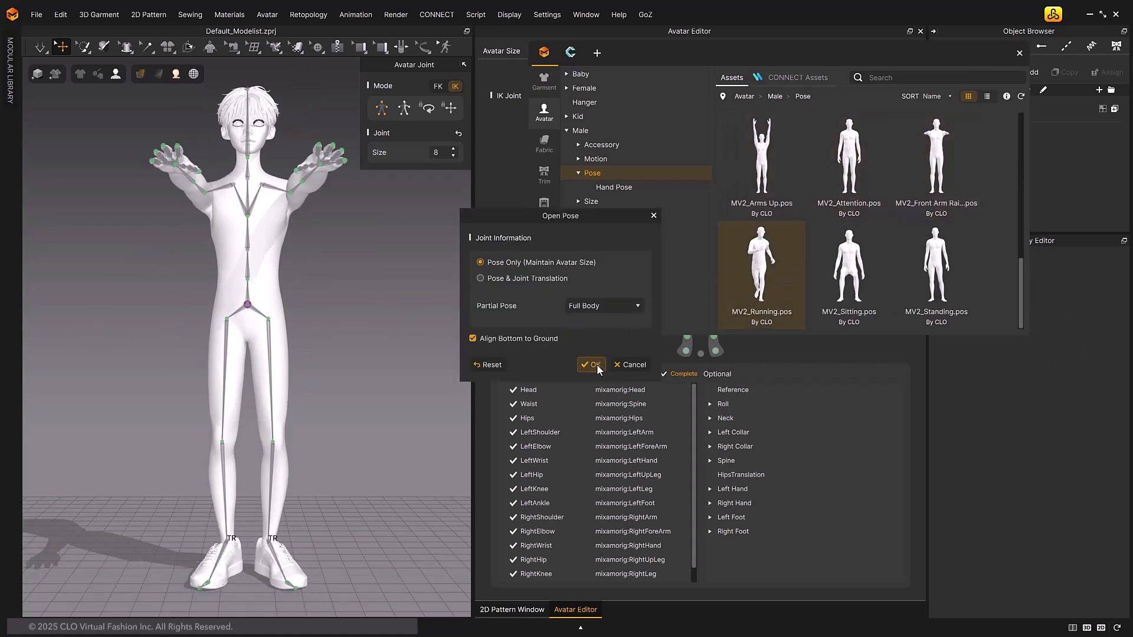
{"action": "left_click", "coordinate": [593, 365]}
{"action": "double_click", "coordinate": [849, 266]}
{"action": "left_click", "coordinate": [593, 365]}
{"action": "double_click", "coordinate": [937, 265]}
{"action": "left_click", "coordinate": [593, 364]}
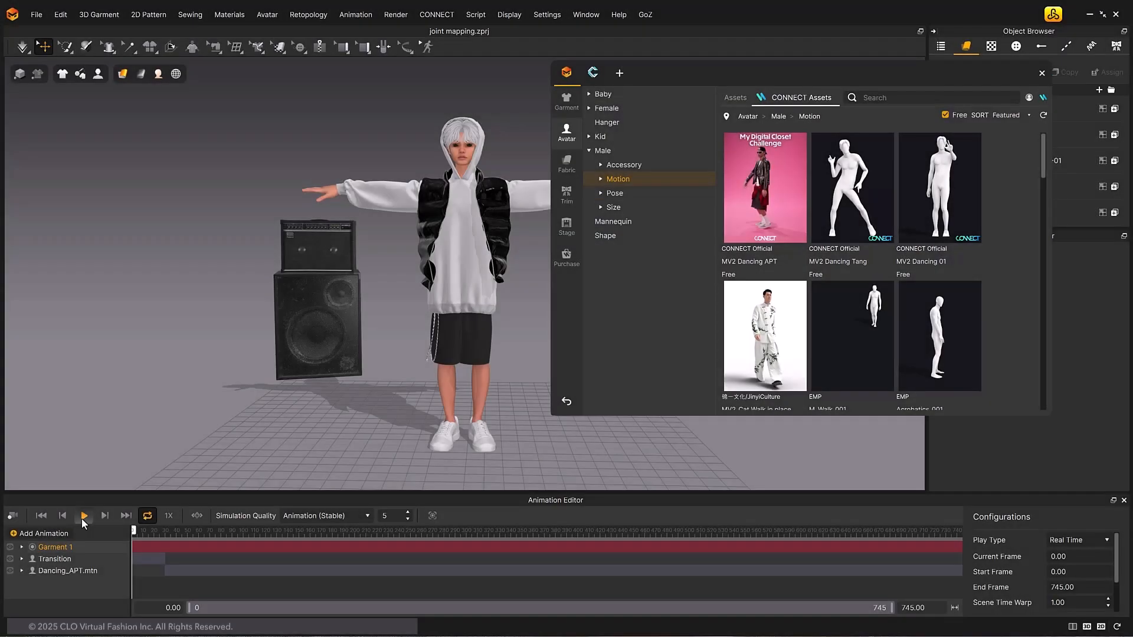
Play the Dancing_APT motion on the dressed avatar
{"action": "left_click", "coordinate": [83, 519]}
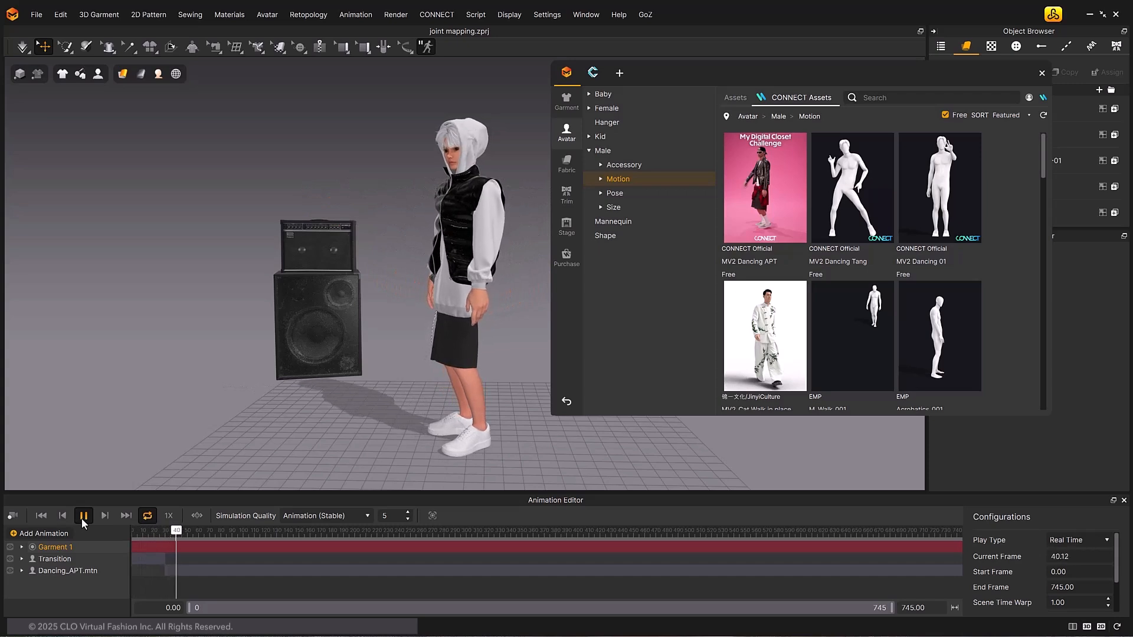